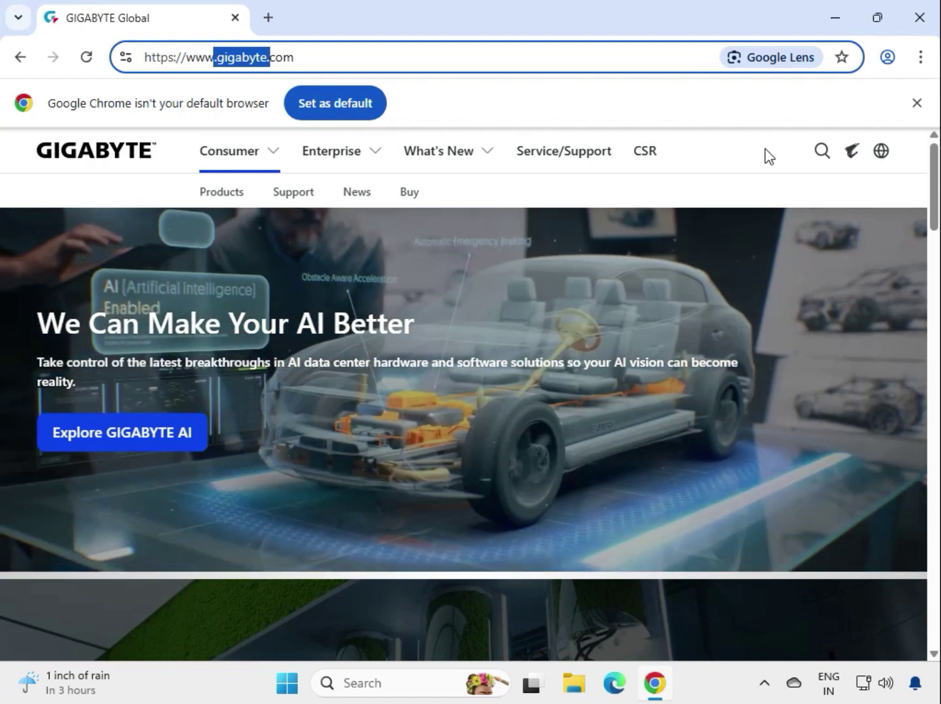
Search the GIGABYTE website for "b550m ds3h".
left_click(821, 152)
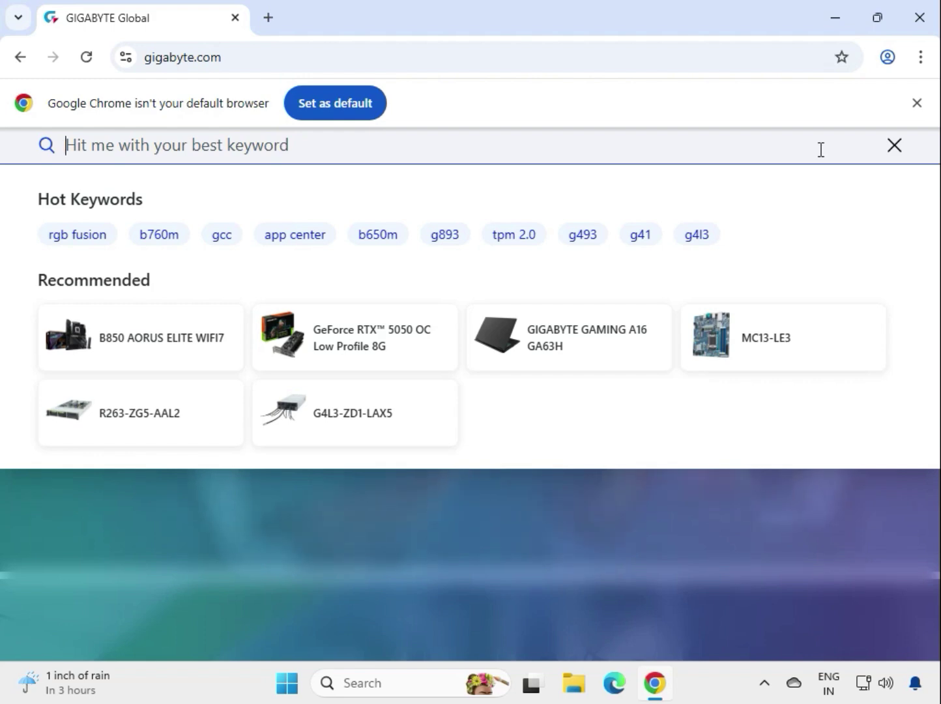
type("b")
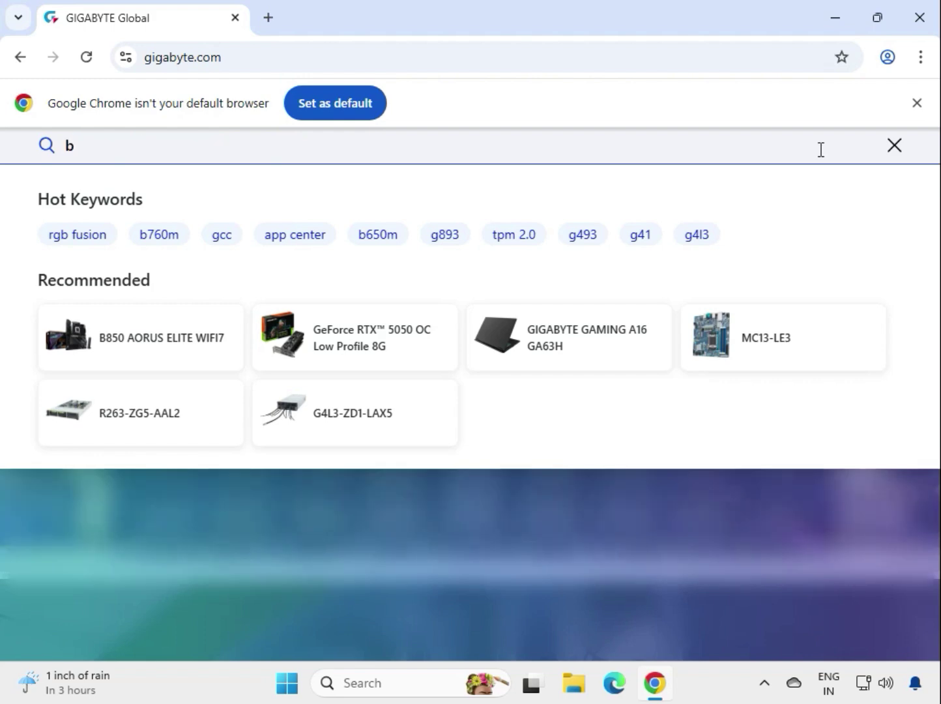
type("5")
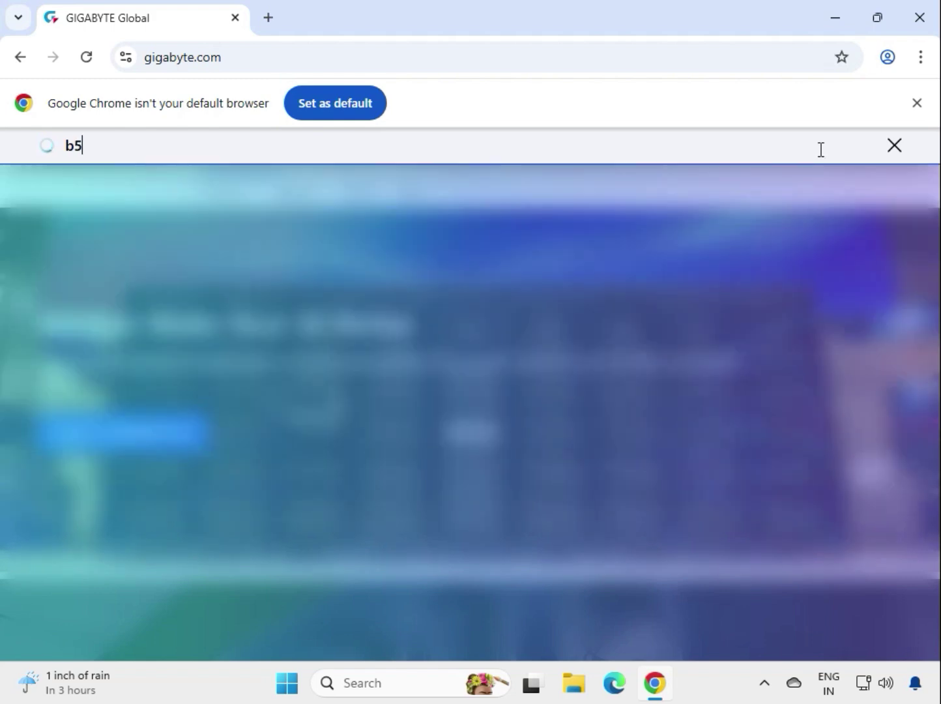
type("50m")
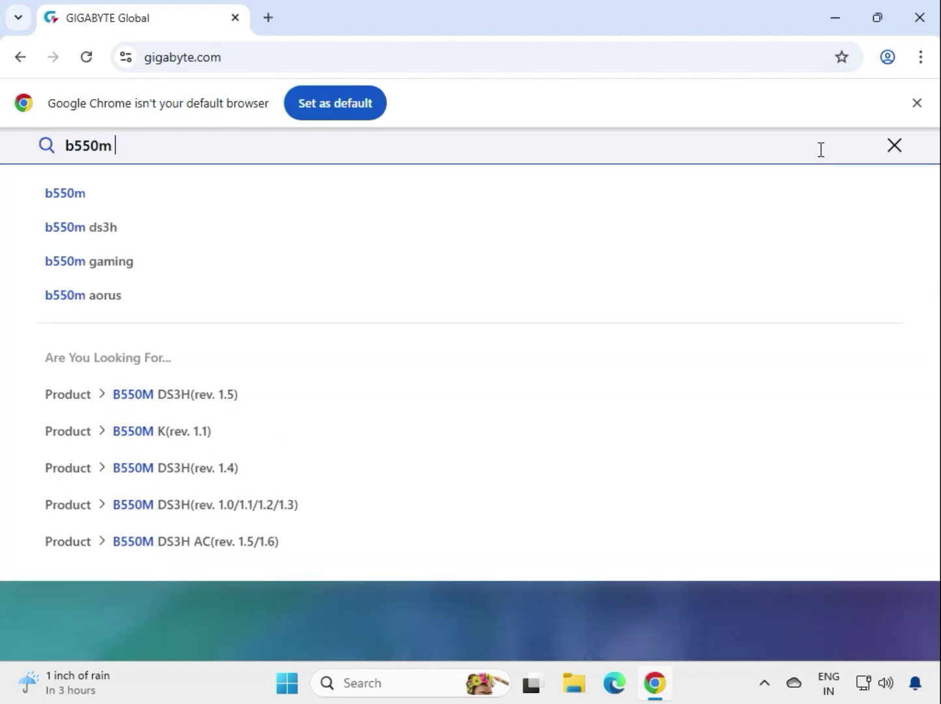
type(" ds3h")
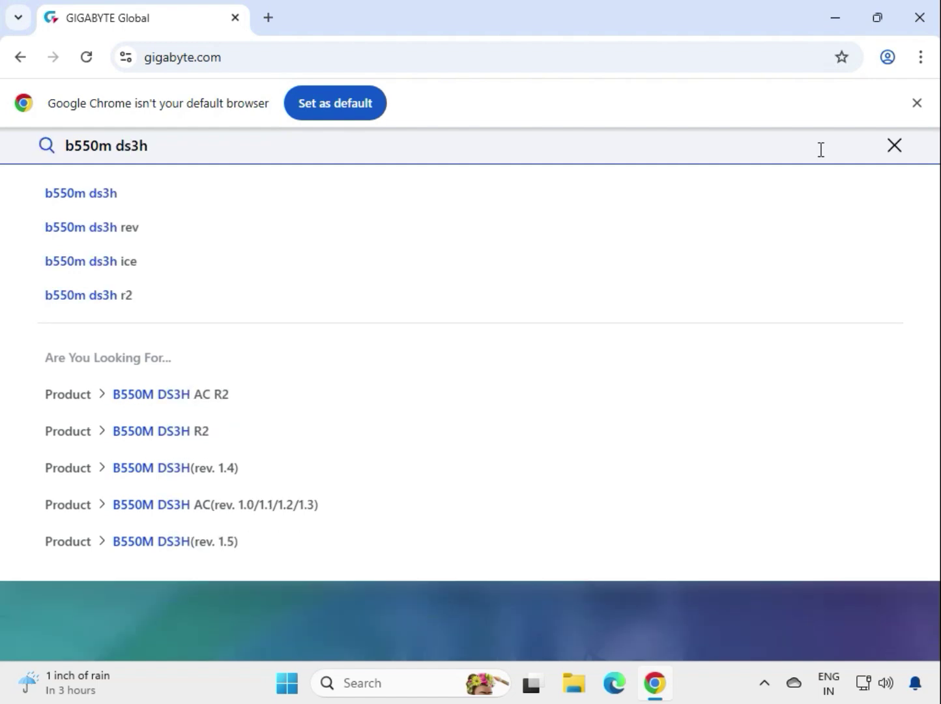
key("Return")
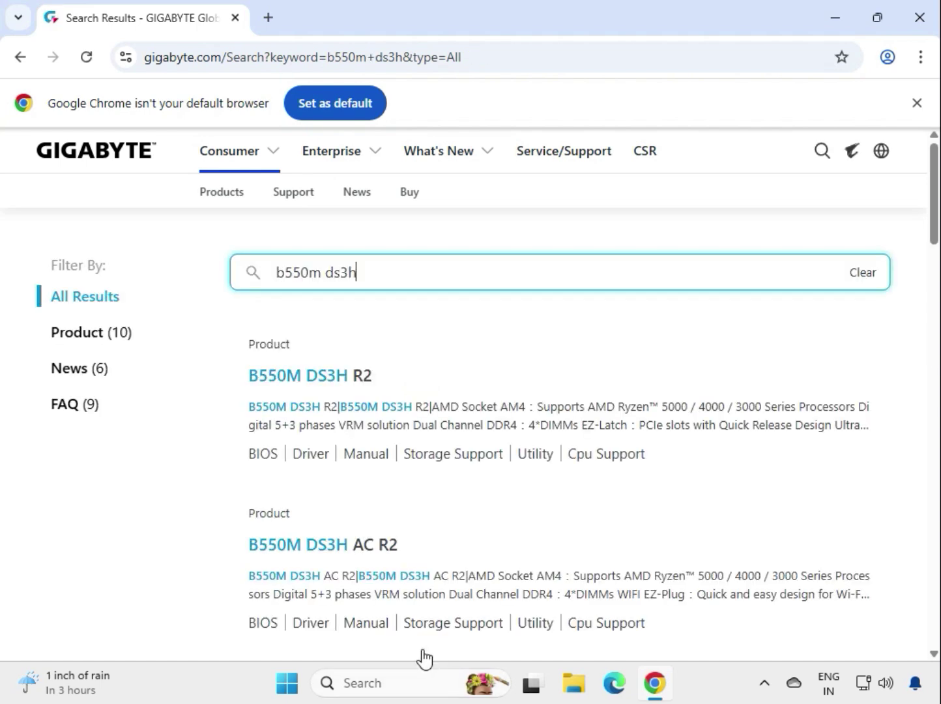
Narrow the search results to products and open the support page of the B550M DS3H (rev. 1.5) motherboard.
left_click(99, 332)
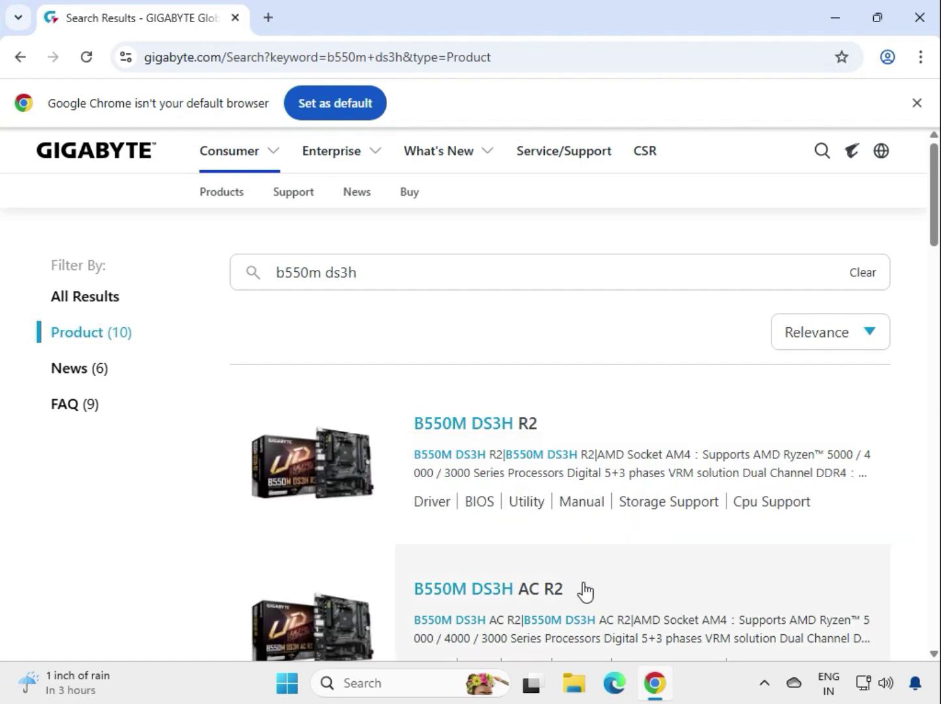
scroll(584, 592, "down", 2)
scroll(585, 592, "down", 3)
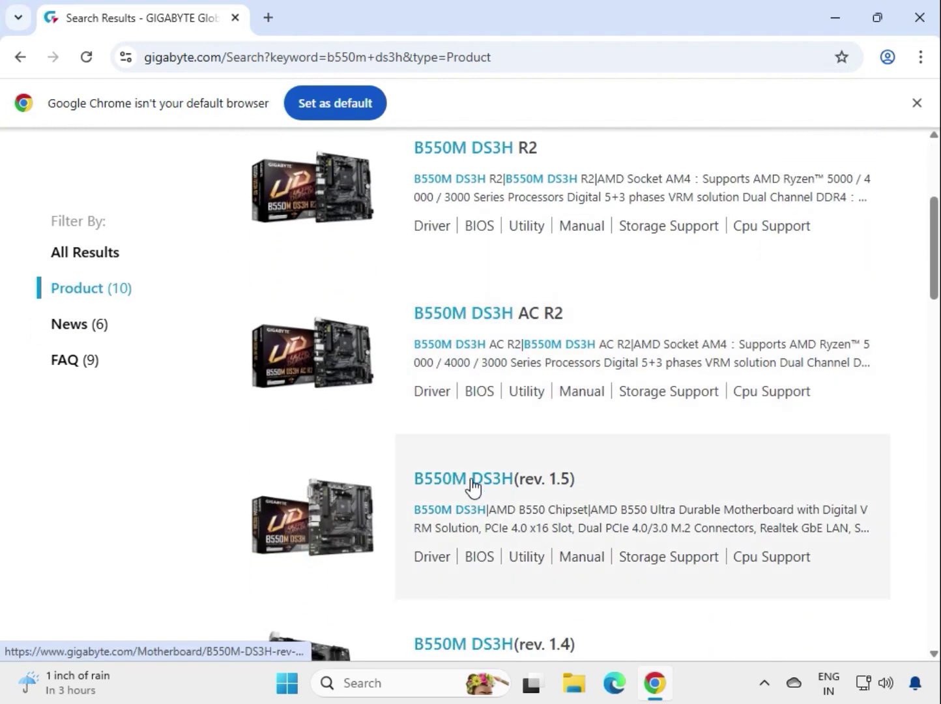
left_click(452, 481)
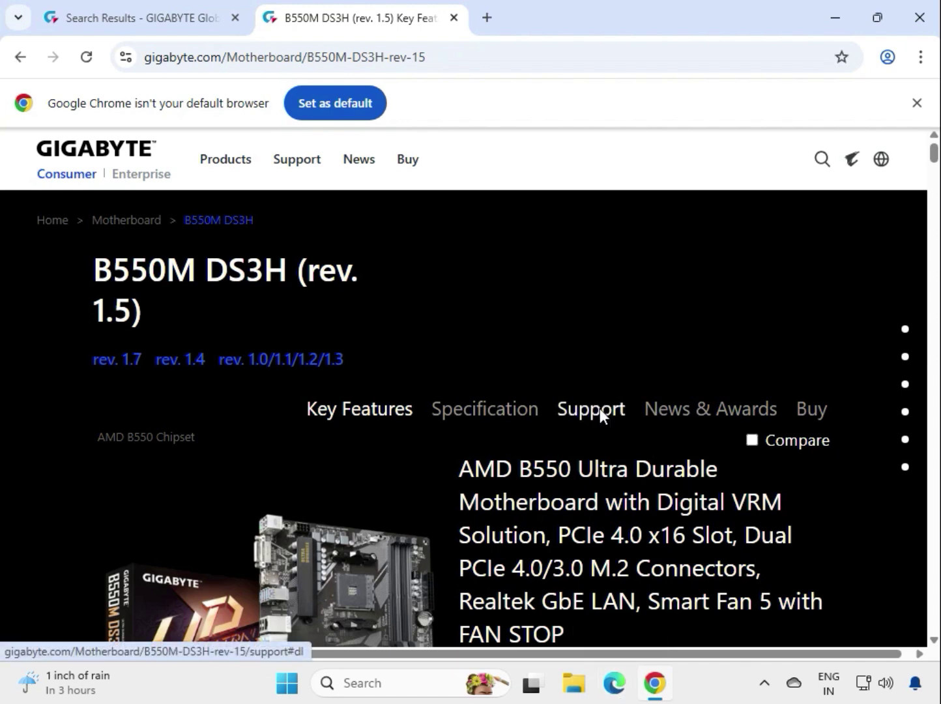
left_click(600, 410)
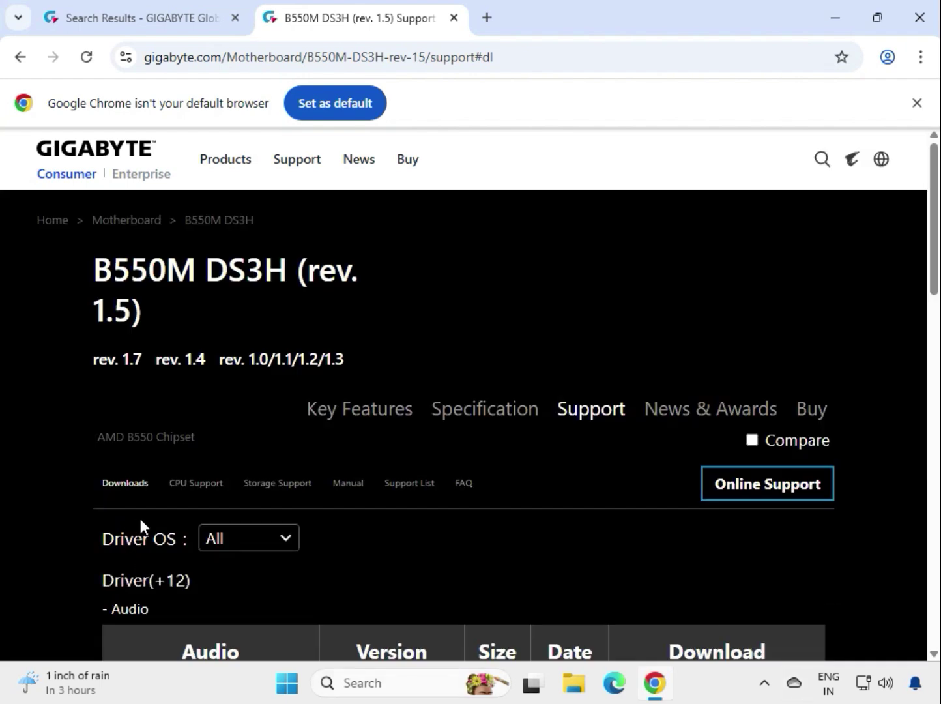
Filter the motherboard's driver downloads to Windows 11 64bit.
left_click(255, 542)
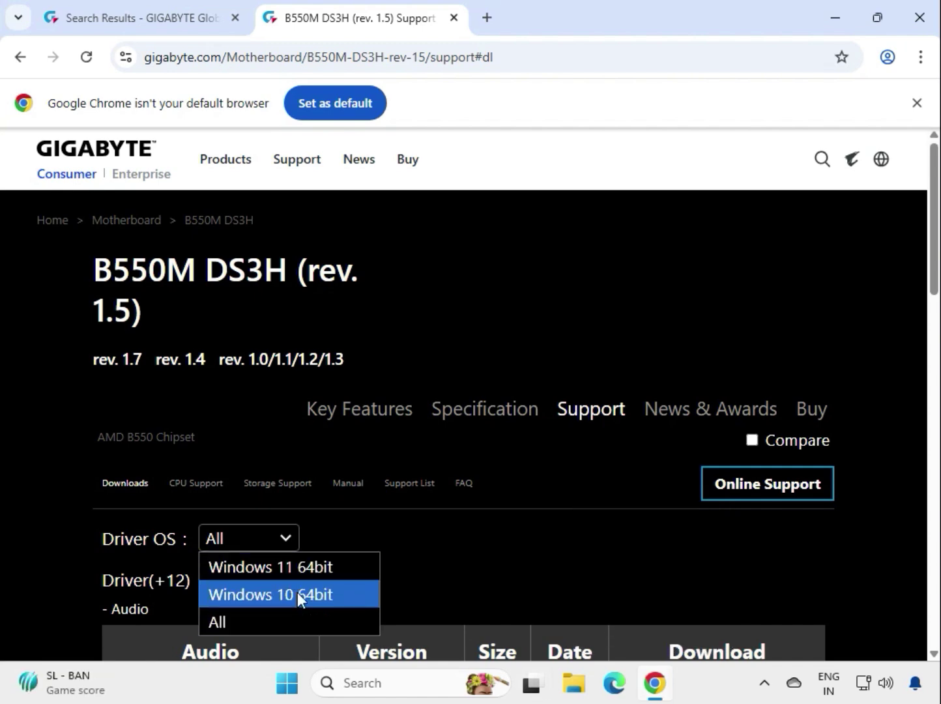
left_click(293, 575)
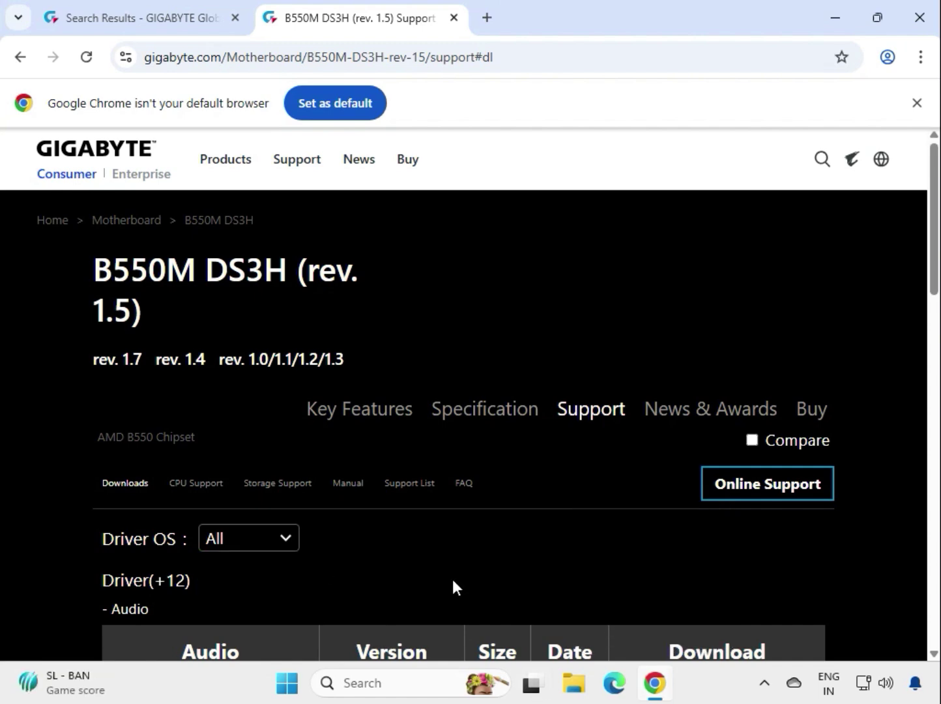
scroll(823, 580, "down", 5)
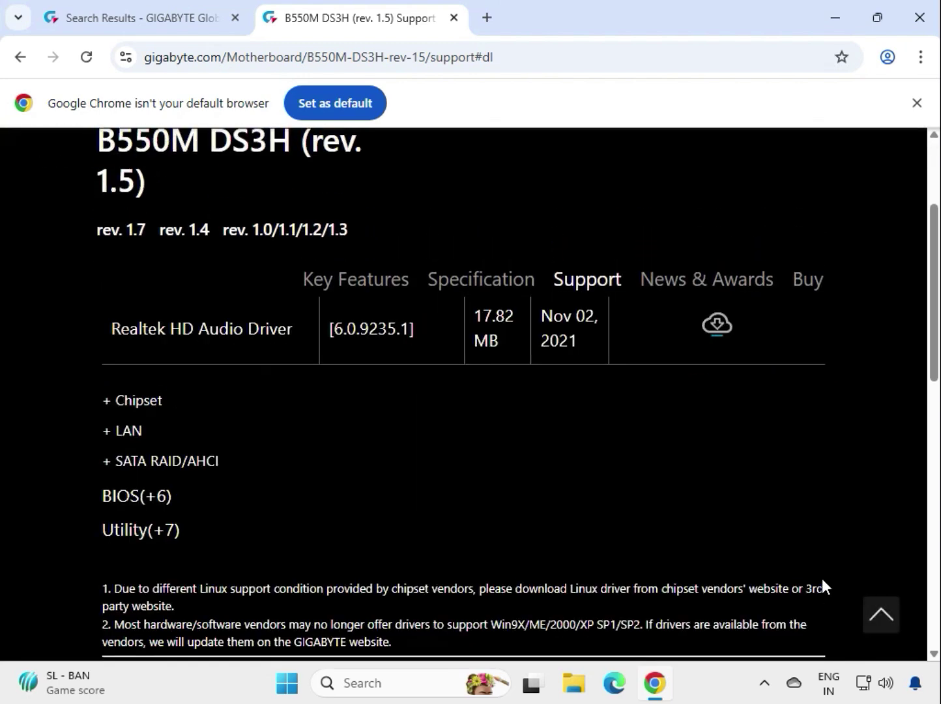
scroll(643, 560, "up", 5)
scroll(324, 560, "down", 1)
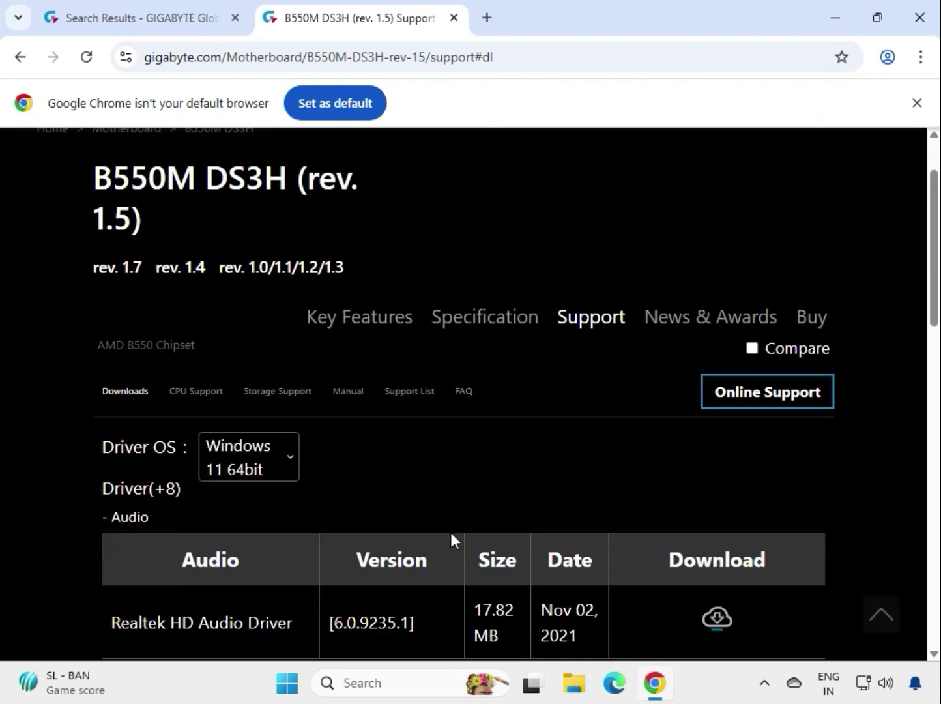
Download the Realtek HD Audio Driver, version 6.0.9235.1, from the Audio section.
scroll(939, 303, "down", 3)
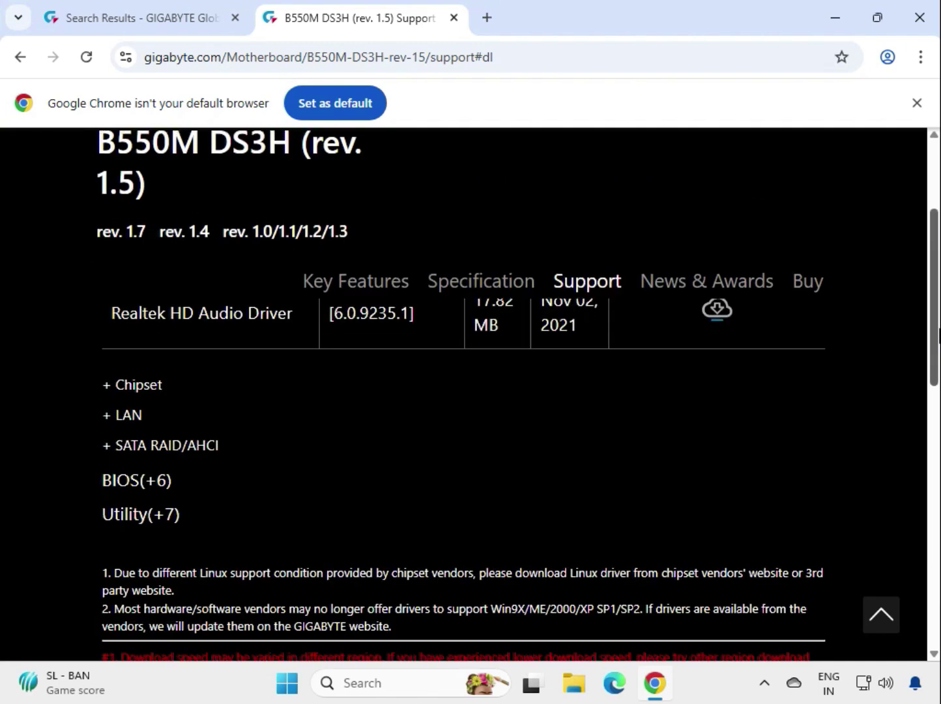
scroll(939, 296, "up", 1)
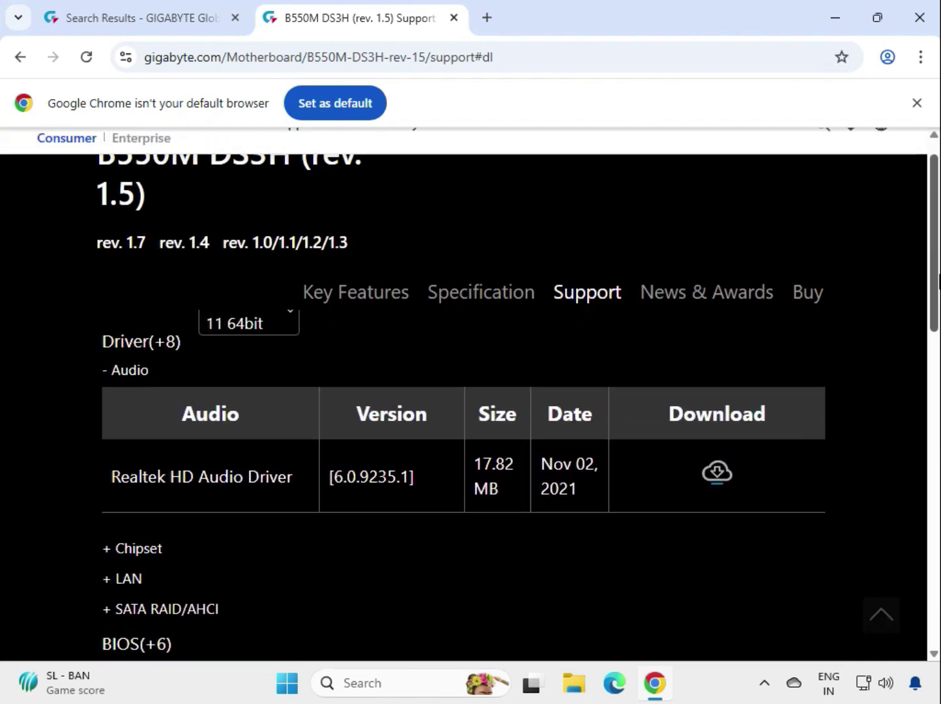
left_click_drag(161, 368, 487, 484)
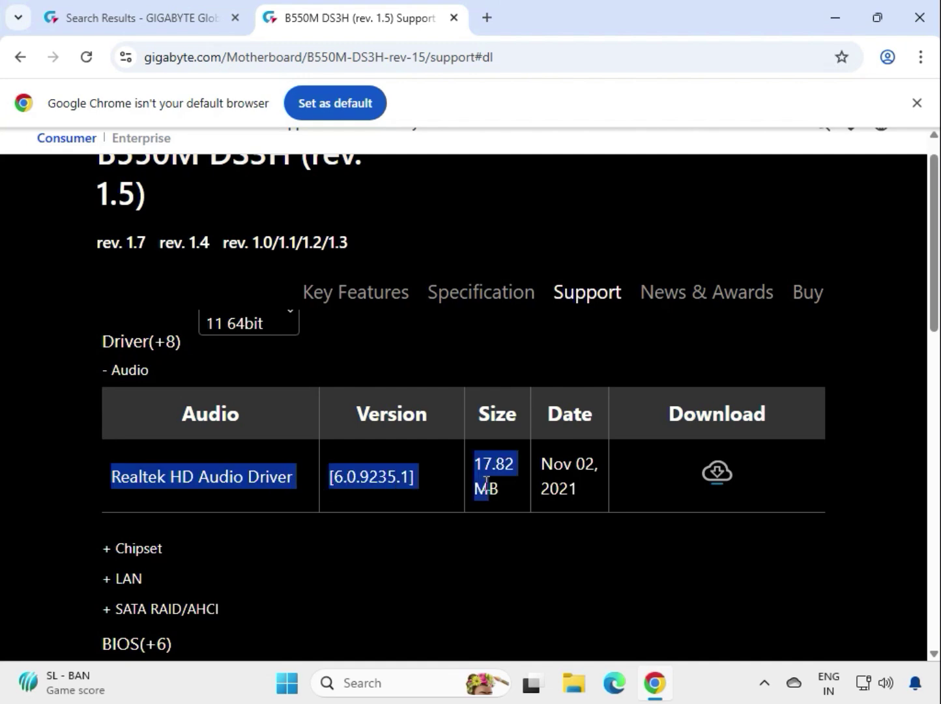
left_click(720, 474)
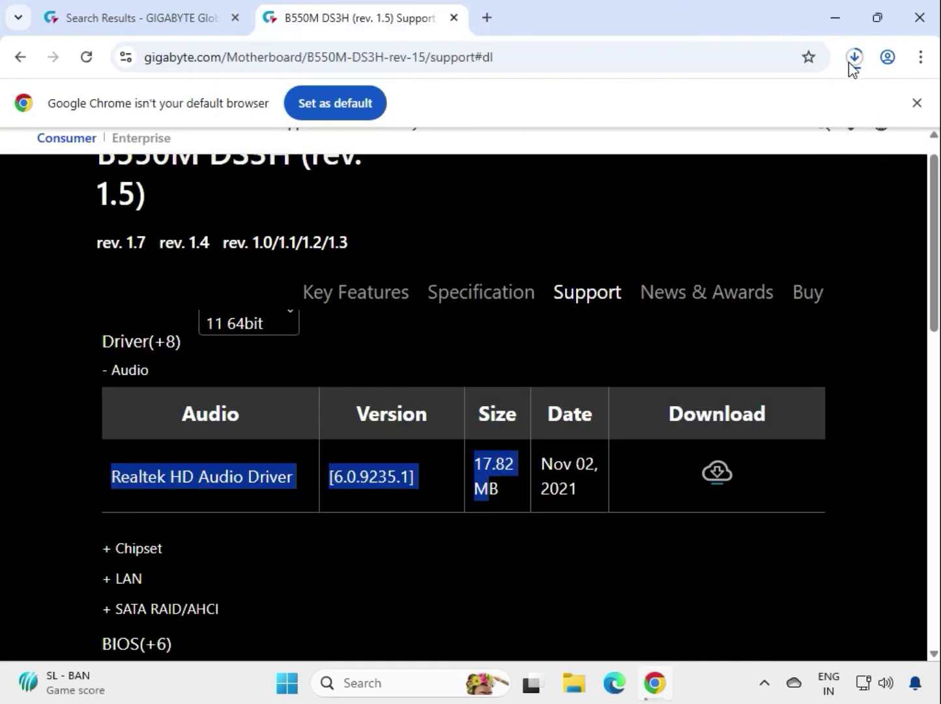
Open the downloaded mb_driver_612_realtekdch_6.0.9235.1 archive, run its installer with permission to make changes, and close the archive window after installation.
left_click(854, 57)
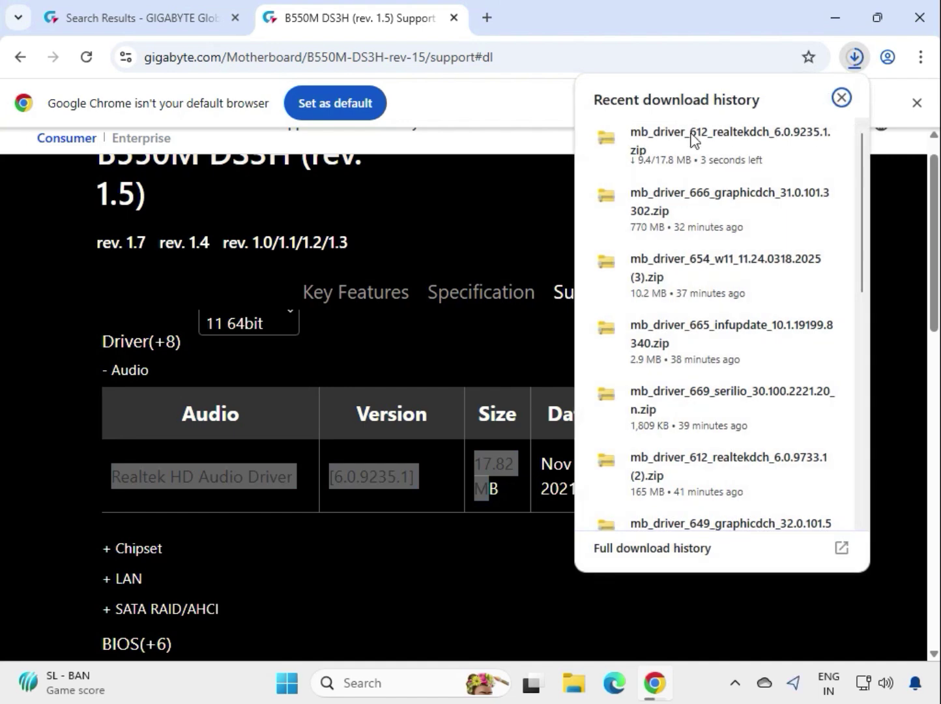
mouse_move(686, 163)
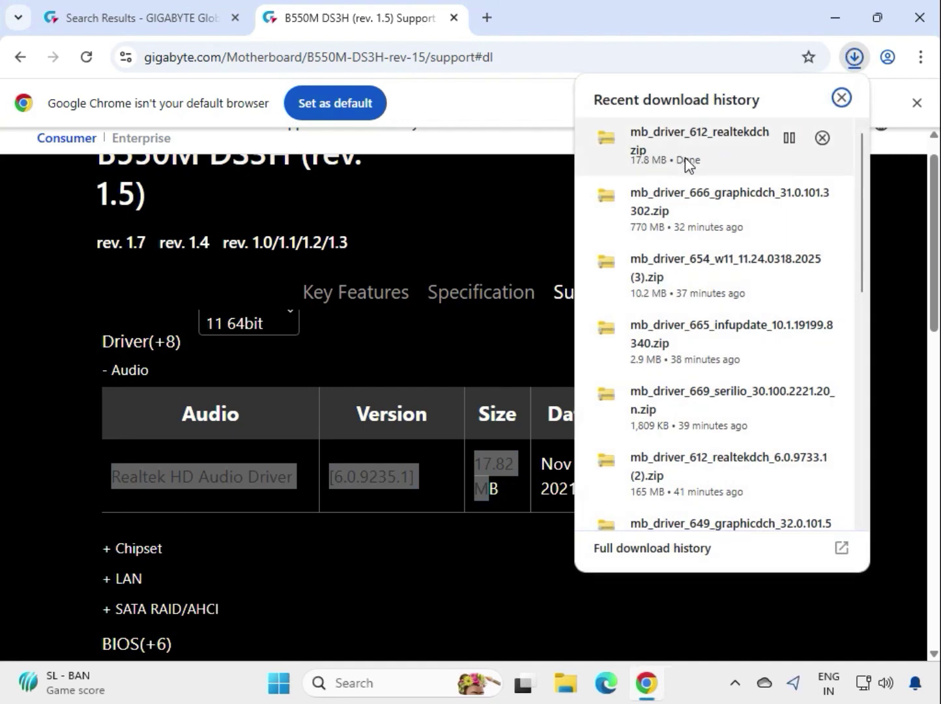
left_click(694, 152)
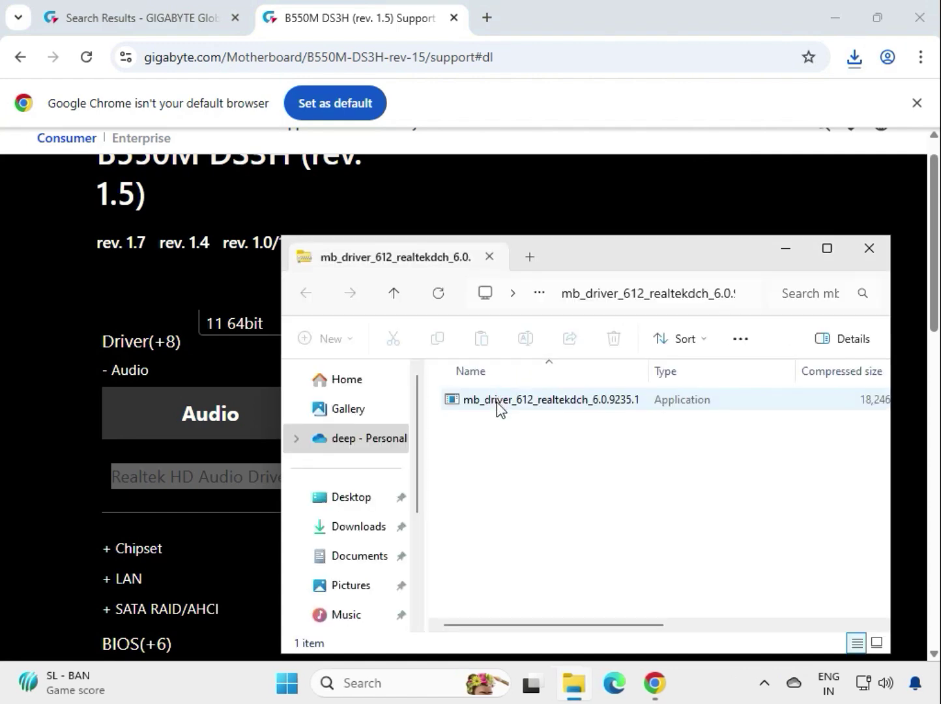
left_click(496, 402)
double_click(499, 402)
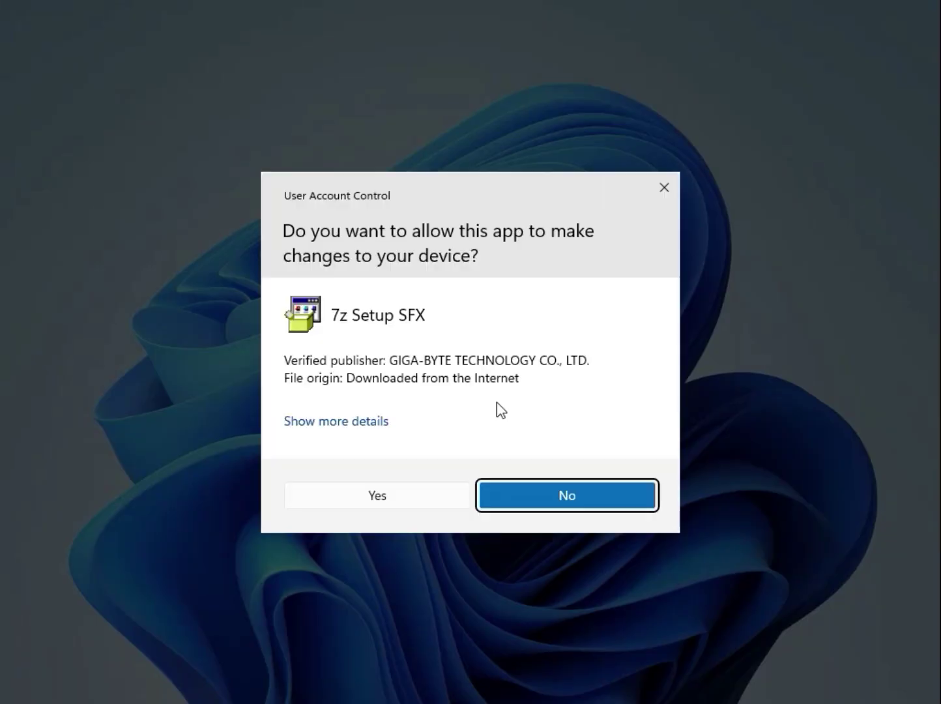
left_click(418, 505)
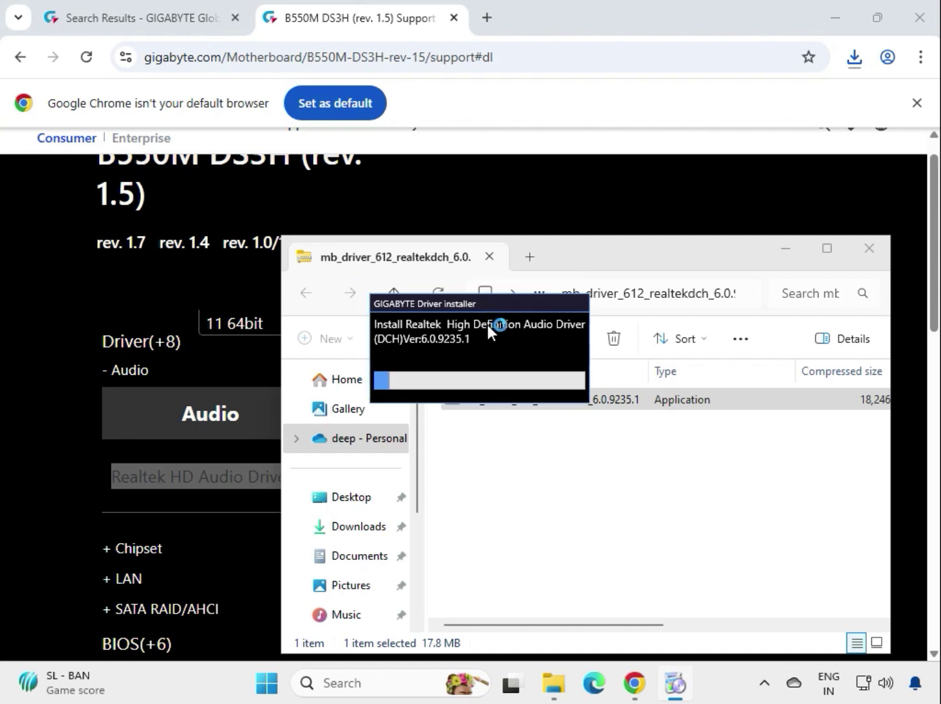
left_click_drag(487, 325, 559, 446)
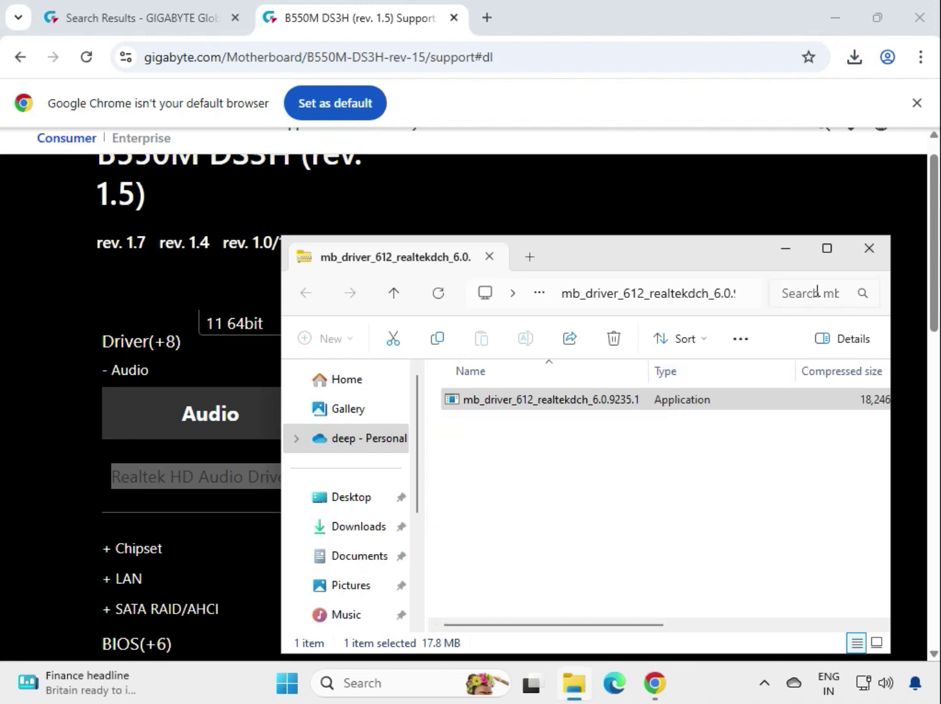
left_click(870, 248)
Expand the Chipset driver section and download the AMD Chipset Driver, version 5.11.02.217.
left_click(874, 388)
scroll(354, 397, "down", 3)
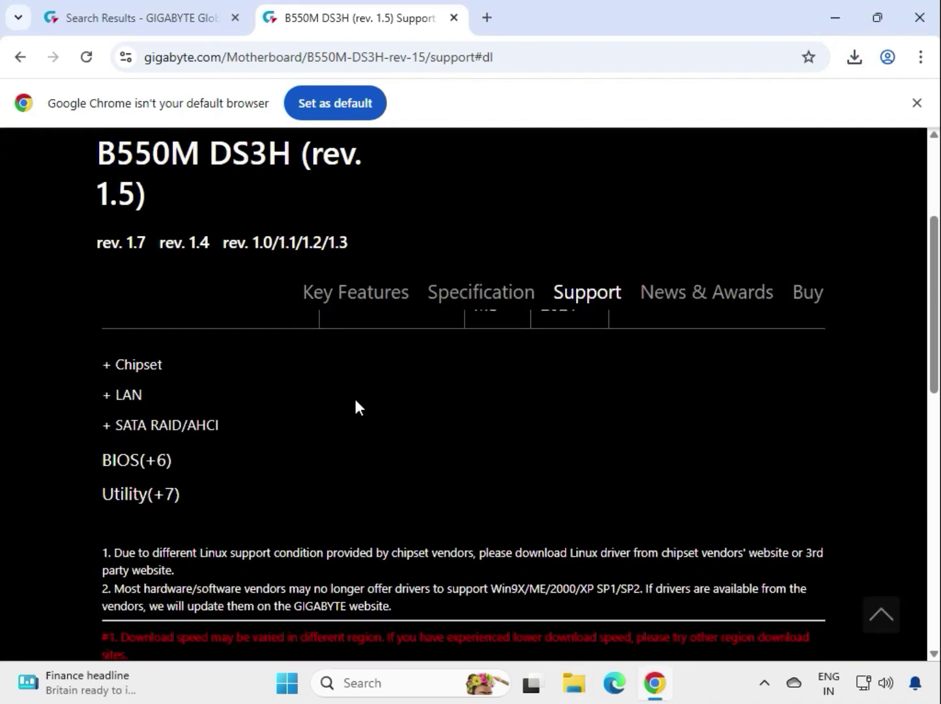
left_click(151, 367)
scroll(215, 471, "down", 2)
scroll(196, 464, "up", 1)
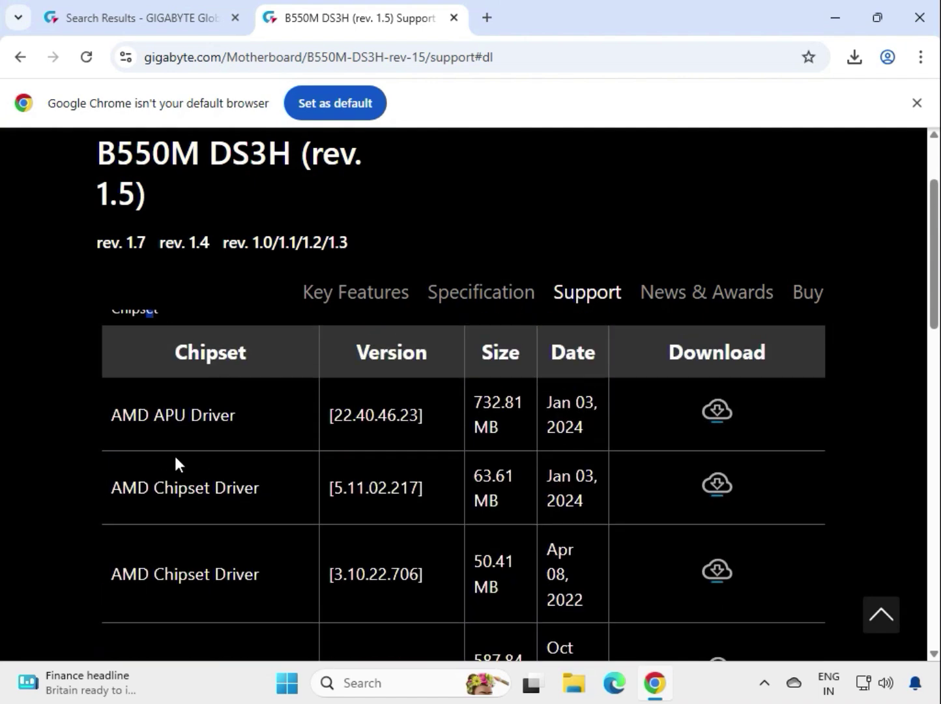
left_click_drag(111, 493, 286, 494)
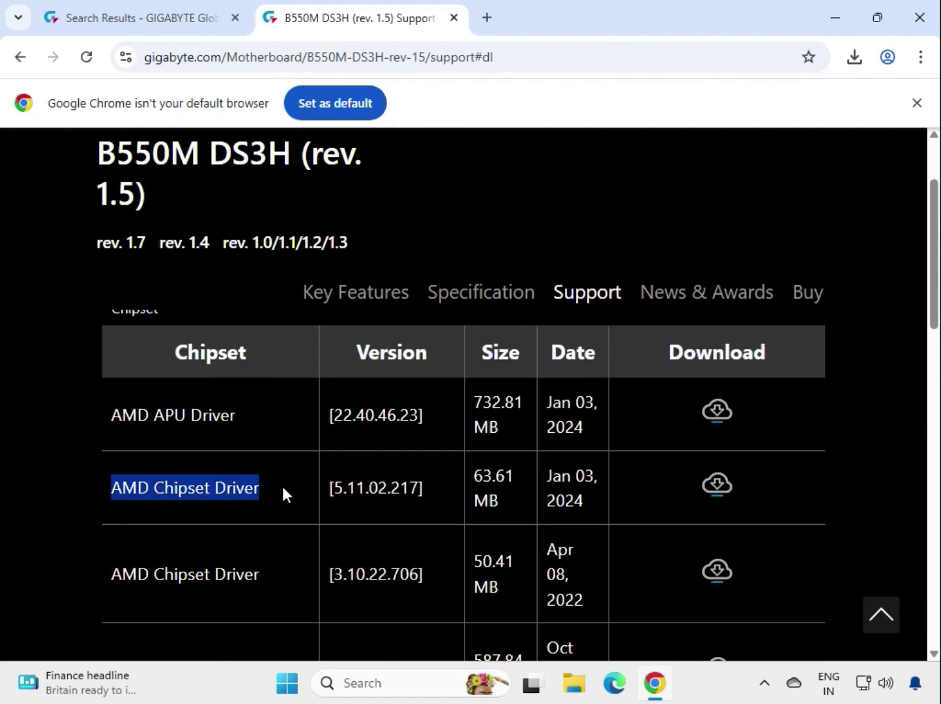
left_click(723, 495)
left_click_drag(470, 474, 506, 494)
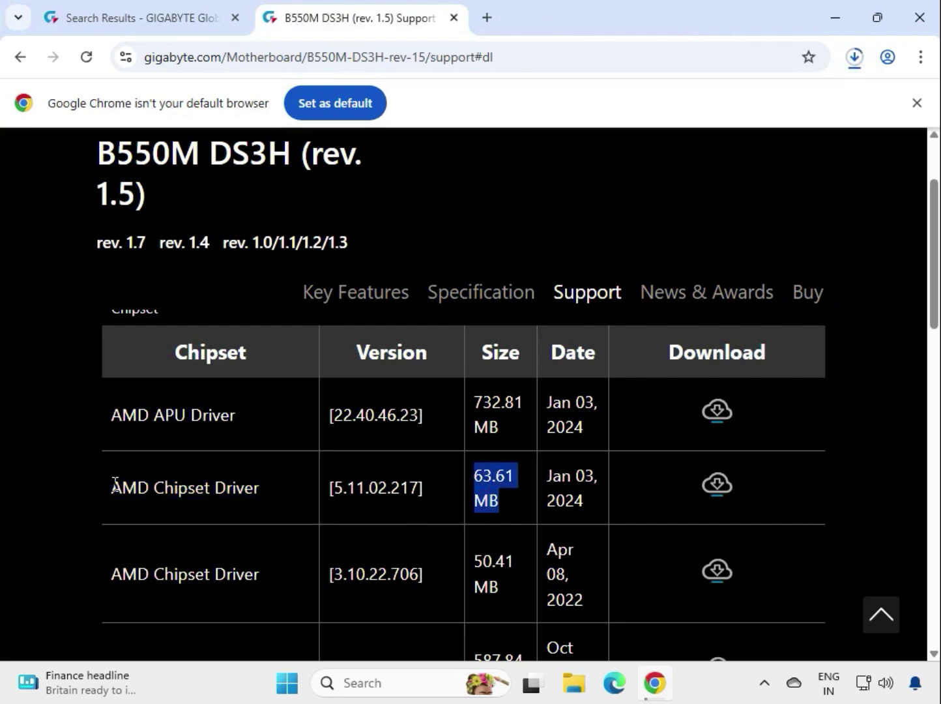
left_click_drag(115, 486, 256, 494)
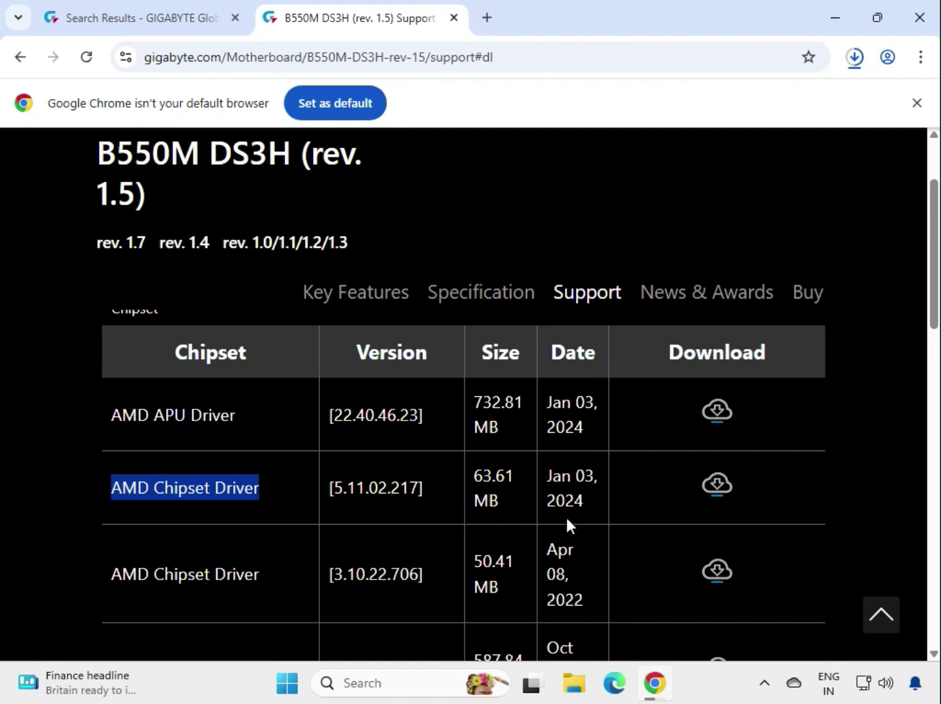
Try to install the AMD chipset driver from the downloaded mb_driver_597_chipset_5.11.02.217 archive, allowing changes to the device and dismissing the installer's message.
left_click(860, 64)
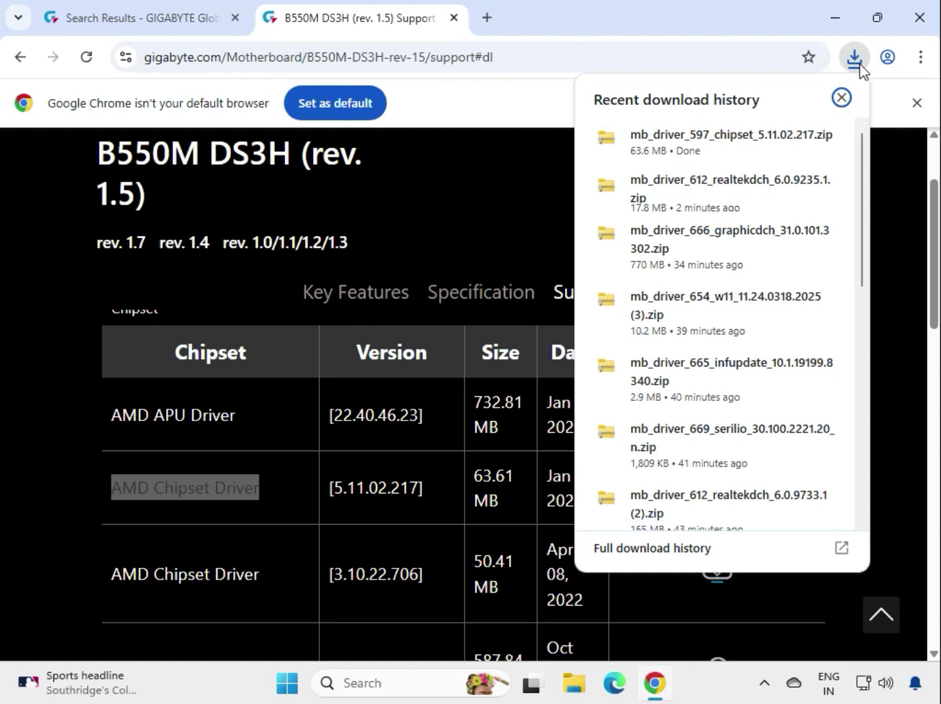
left_click(727, 139)
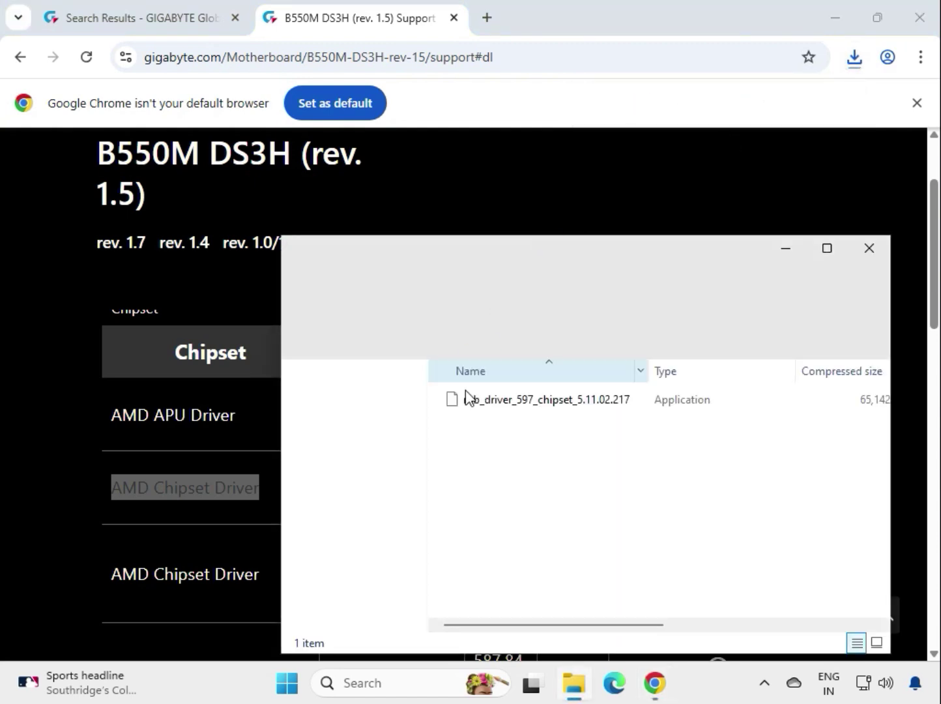
left_click(497, 407)
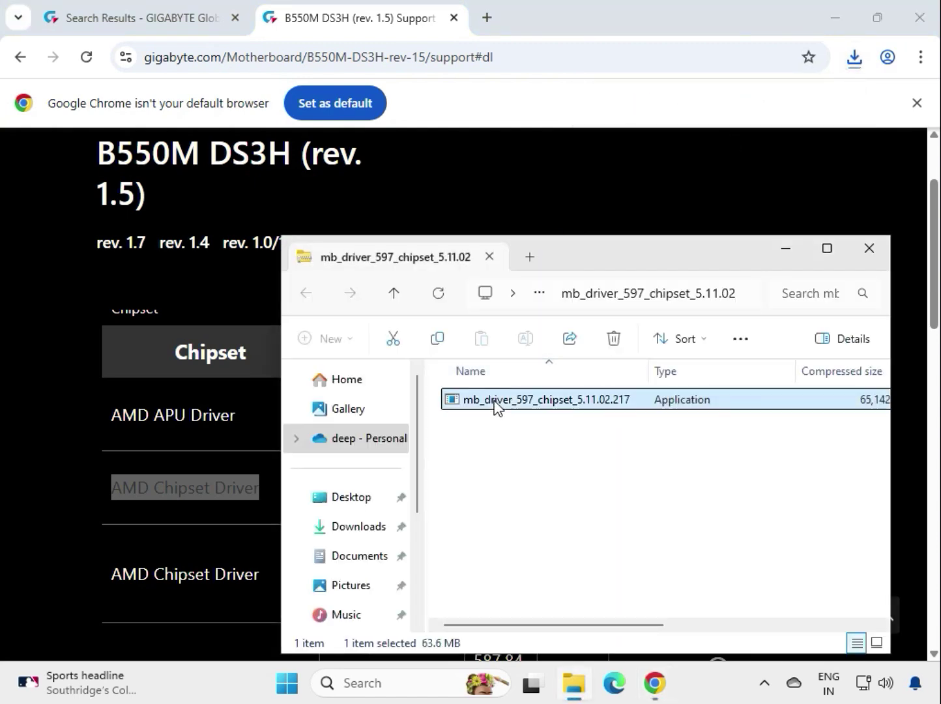
double_click(496, 407)
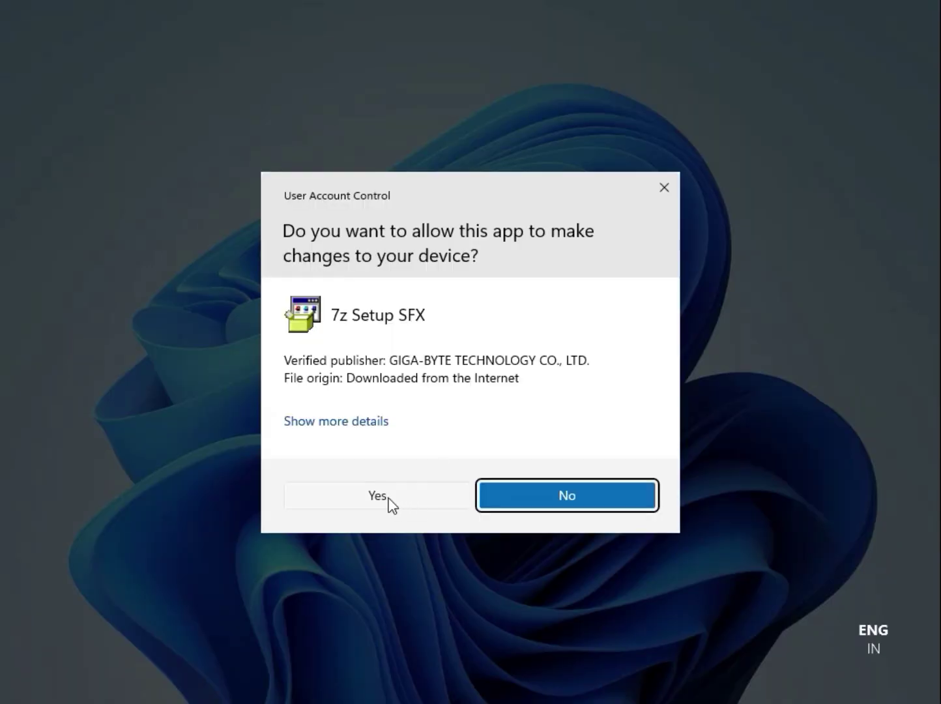
left_click(387, 501)
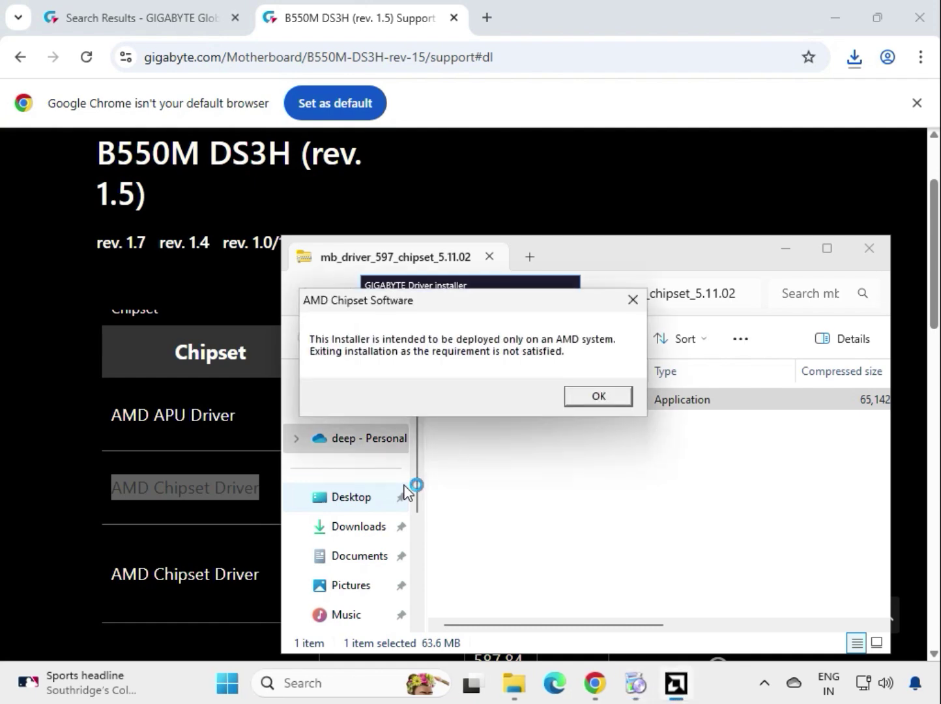
left_click(585, 396)
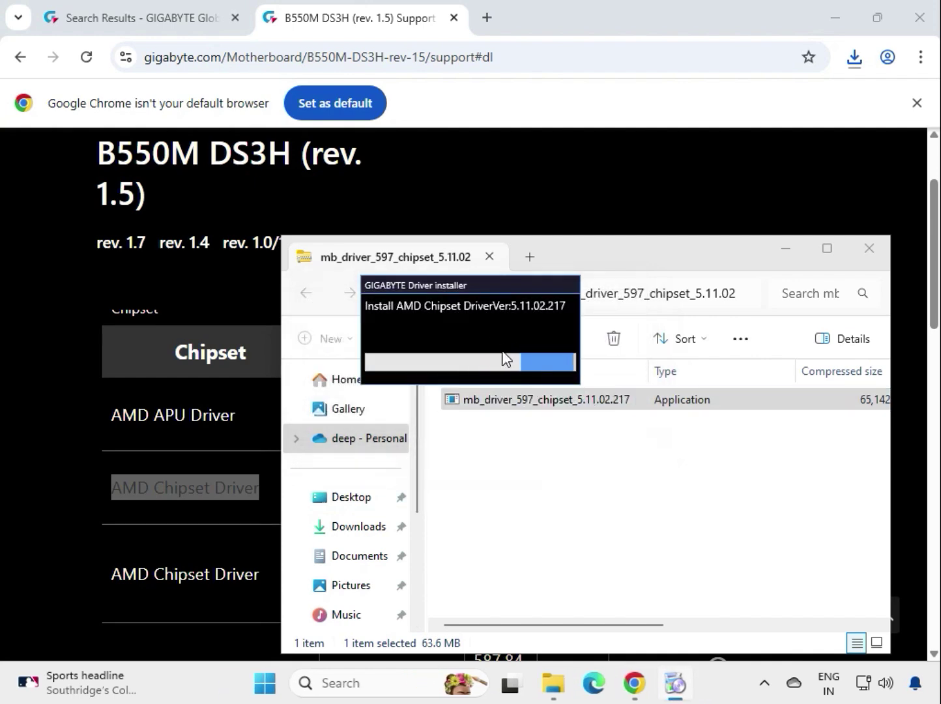
Close the chipset driver archive window and download the Realtek LAN Driver, version 11.16.1123.2023, from the LAN section.
left_click_drag(468, 289, 587, 446)
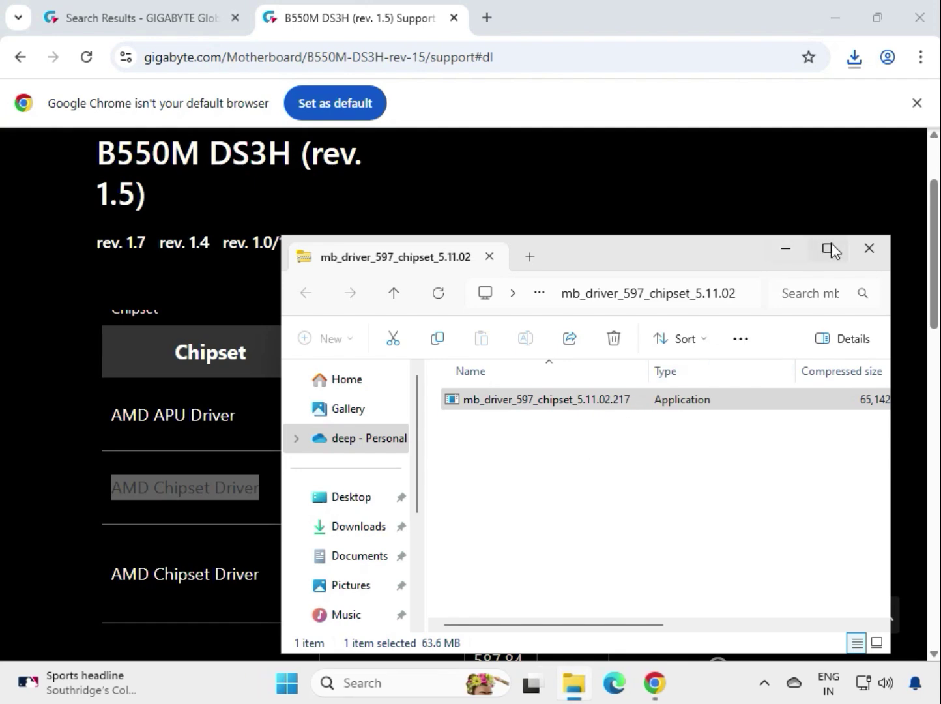
left_click(874, 253)
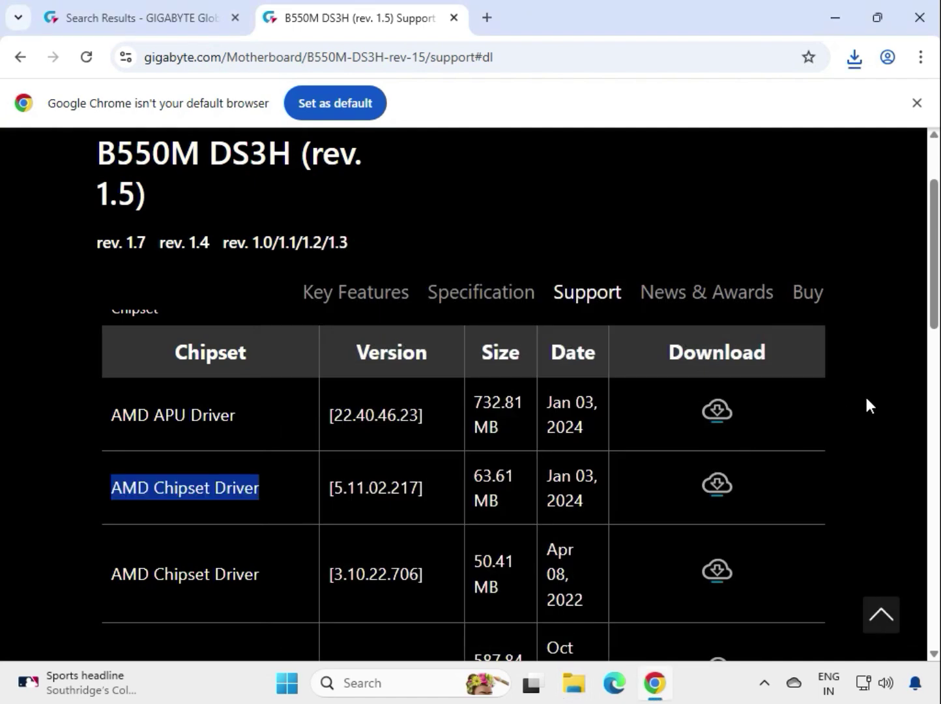
left_click(856, 441)
scroll(856, 446, "down", 4)
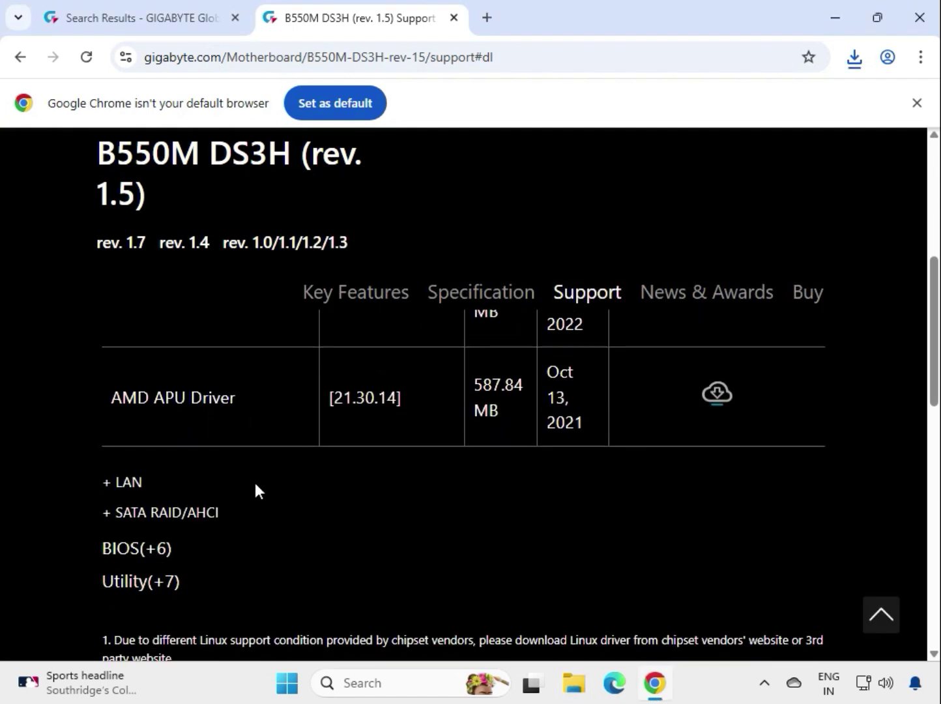
left_click(140, 481)
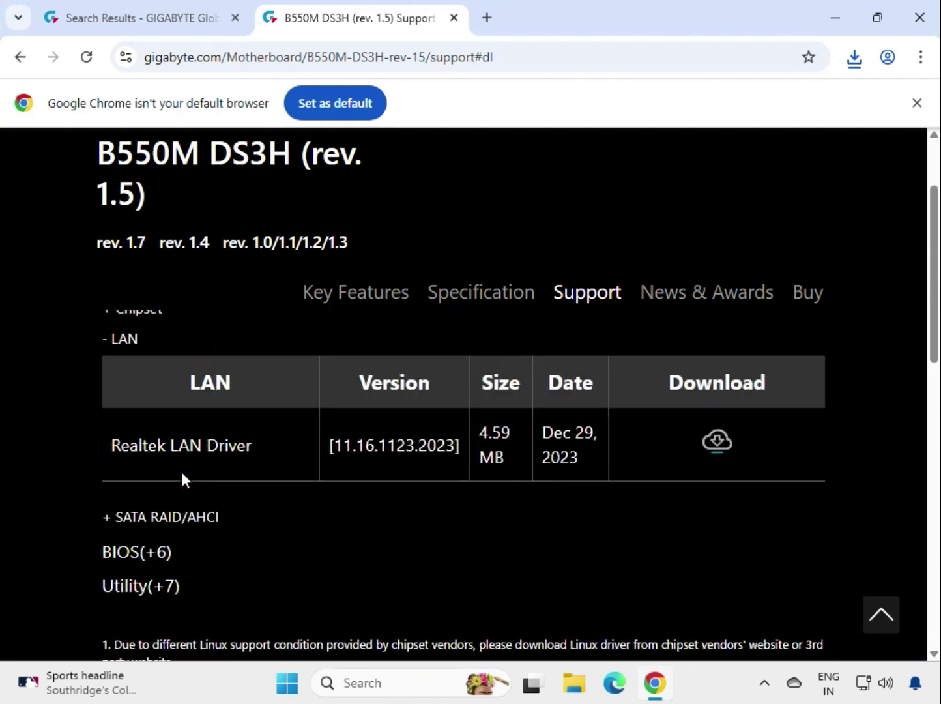
left_click_drag(120, 449, 491, 449)
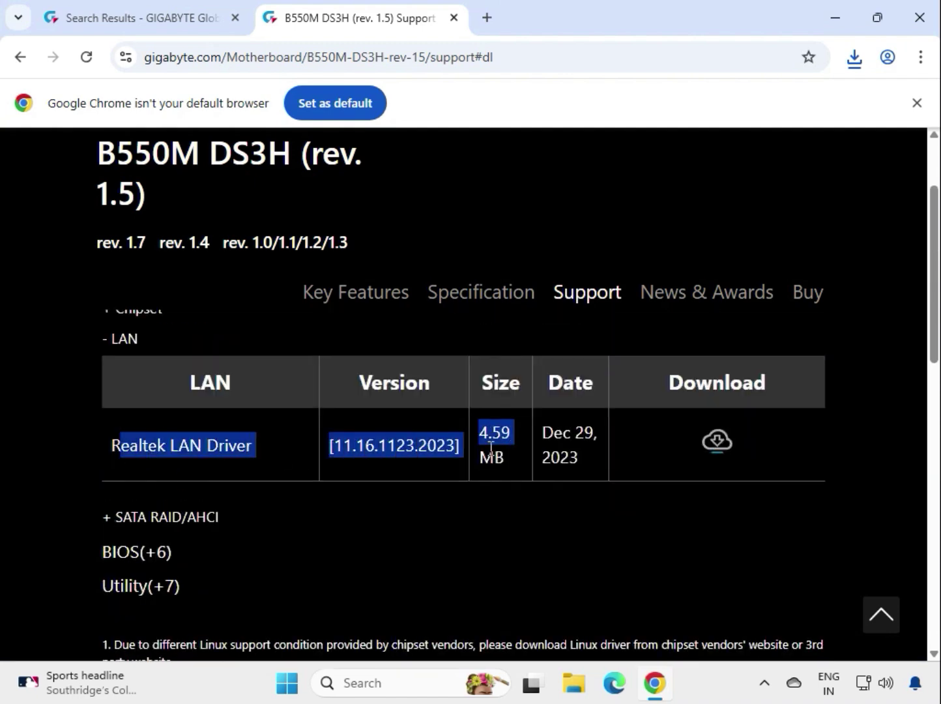
left_click(725, 443)
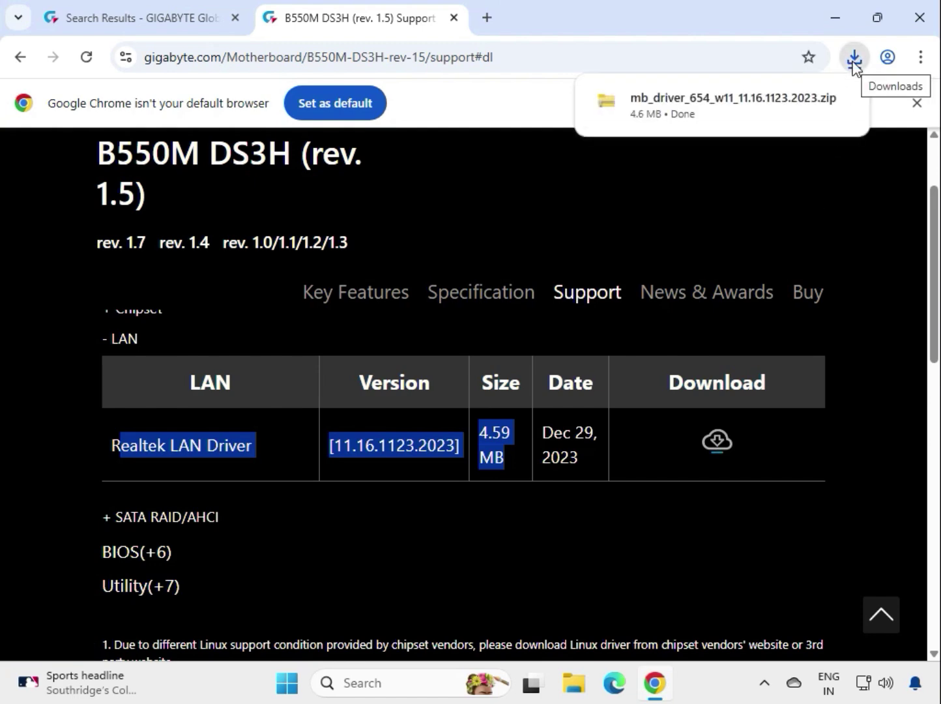
Open the downloaded mb_driver_654_w11_11.16.1123.2023 archive and run its installer, allowing it to make changes to the device.
left_click(735, 111)
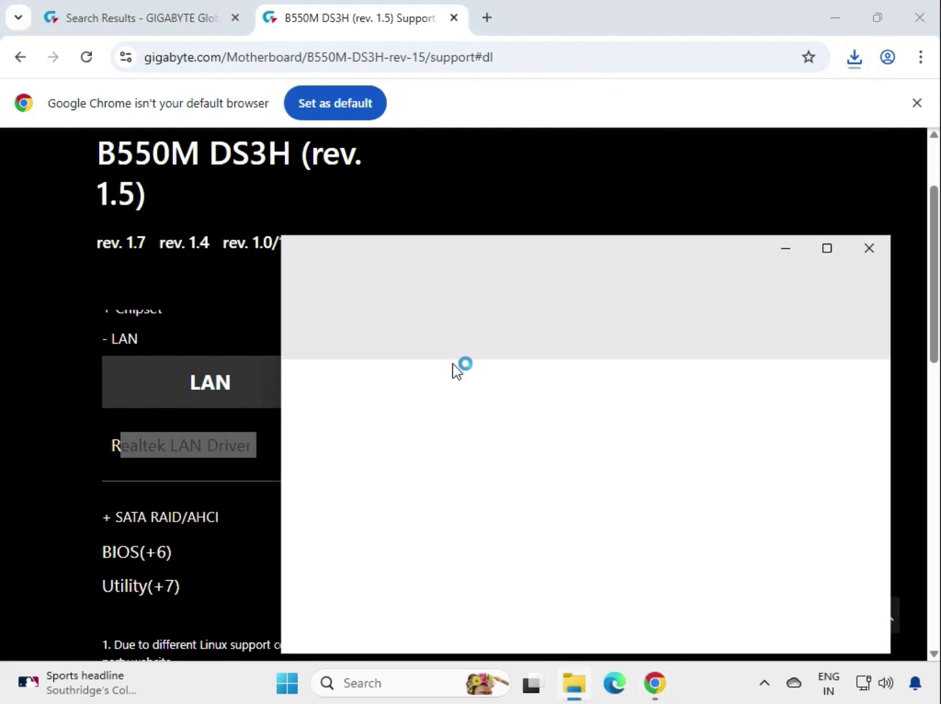
double_click(511, 401)
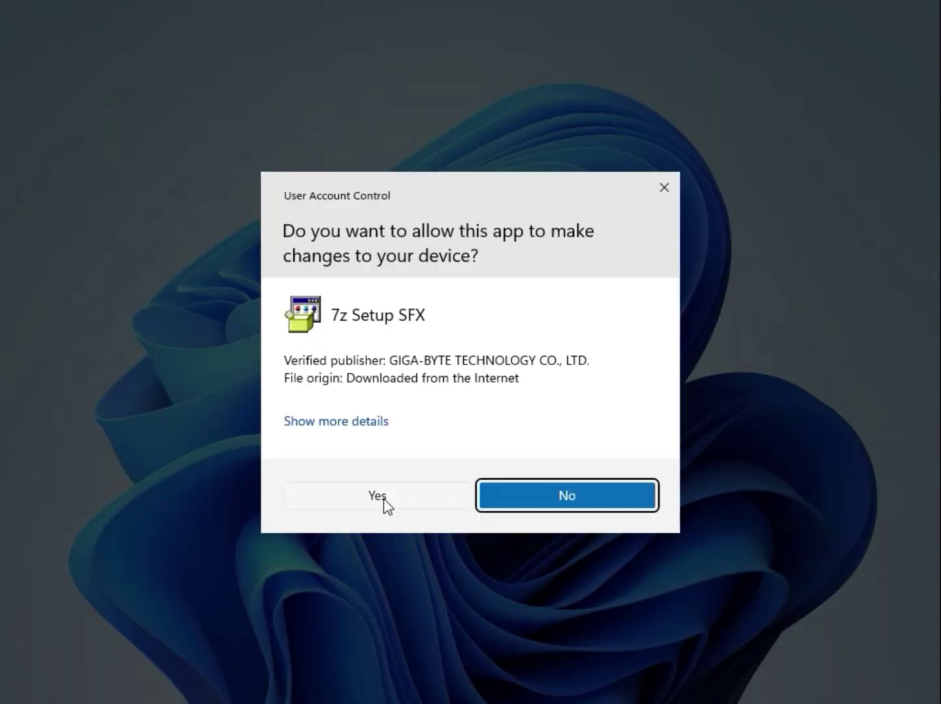
left_click(384, 499)
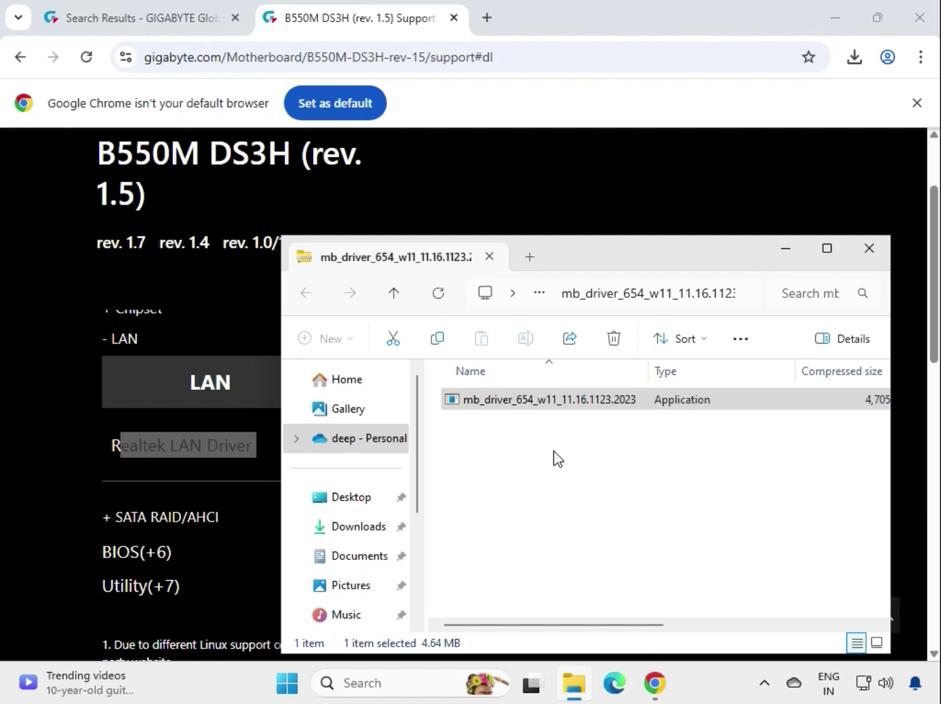
mouse_move(643, 698)
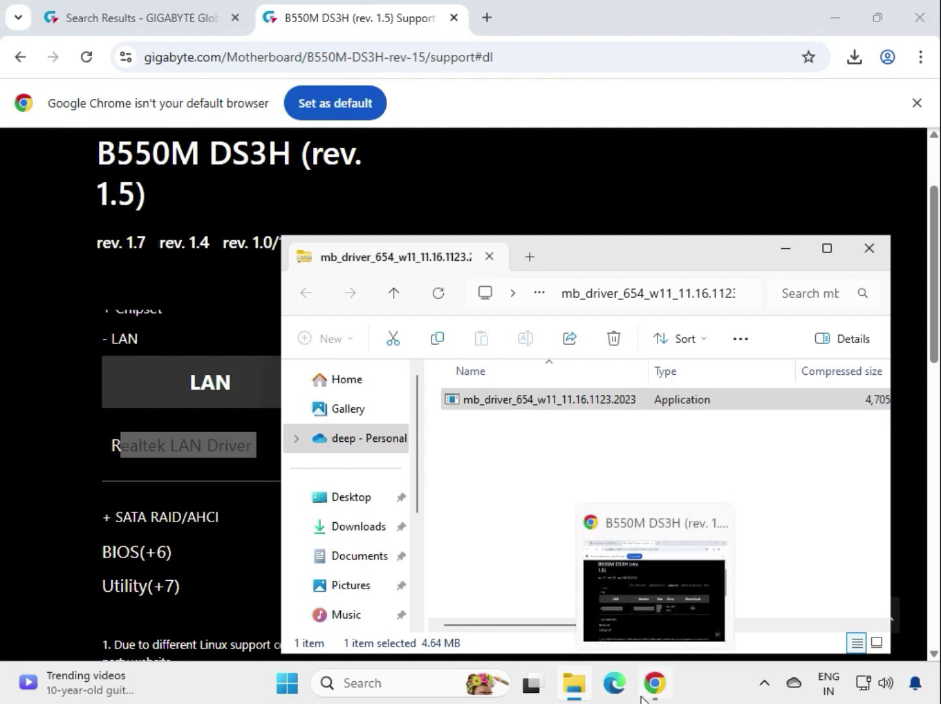